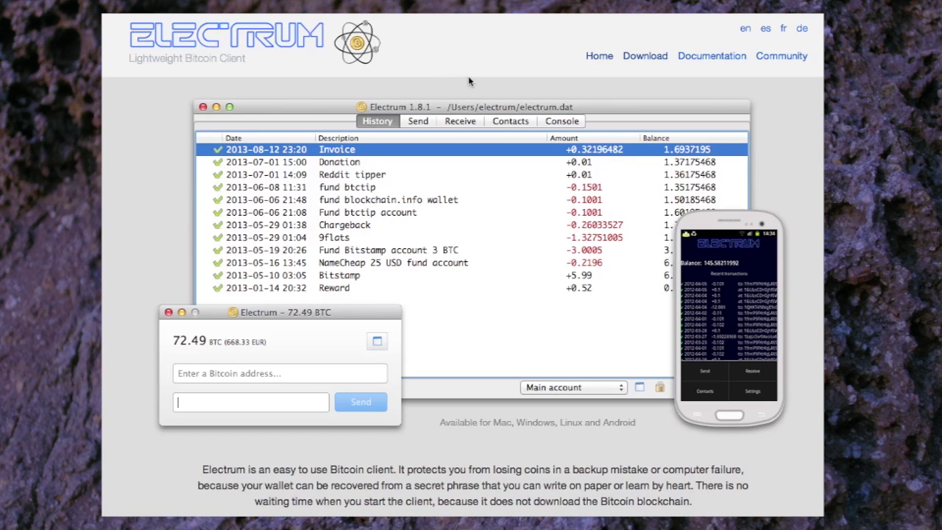
Step: Go to the Electrum 1.9.7 download page and scroll down to the OS X executable row
click(644, 57)
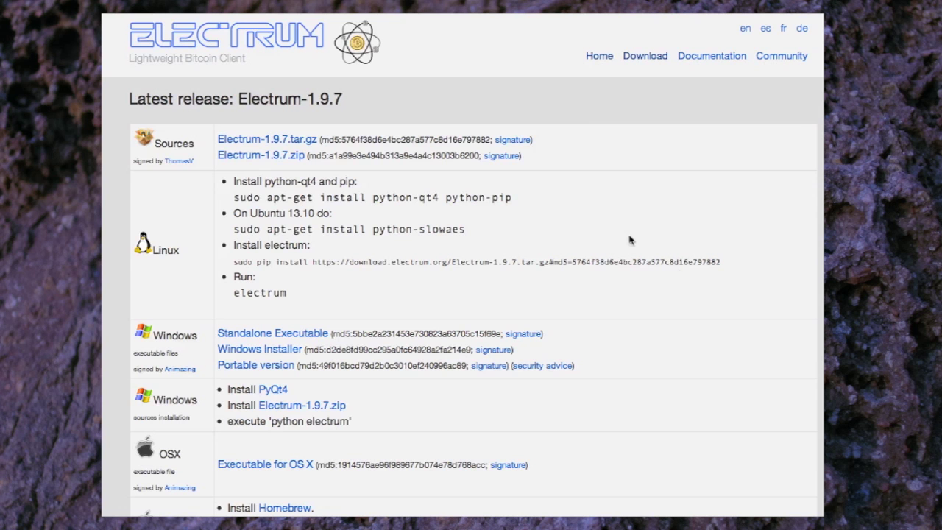
scroll(635, 318, down, 2)
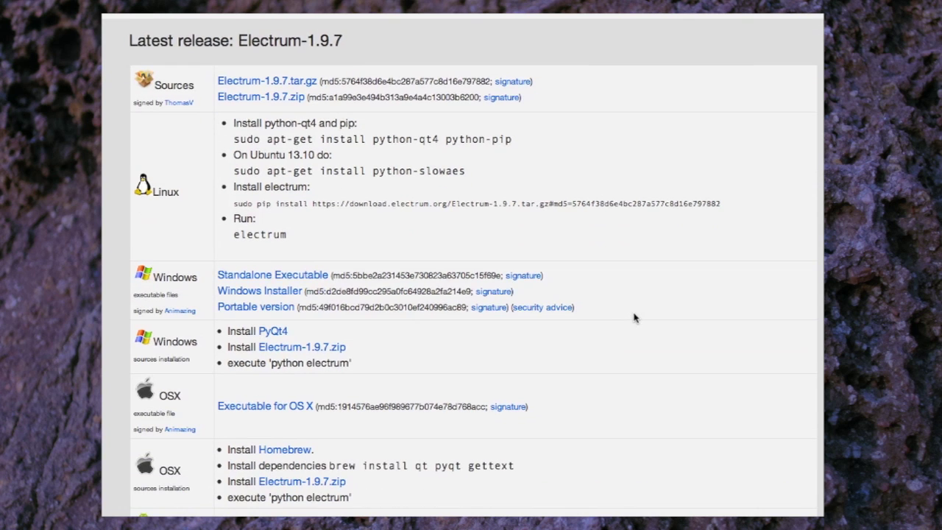
scroll(633, 317, down, 2)
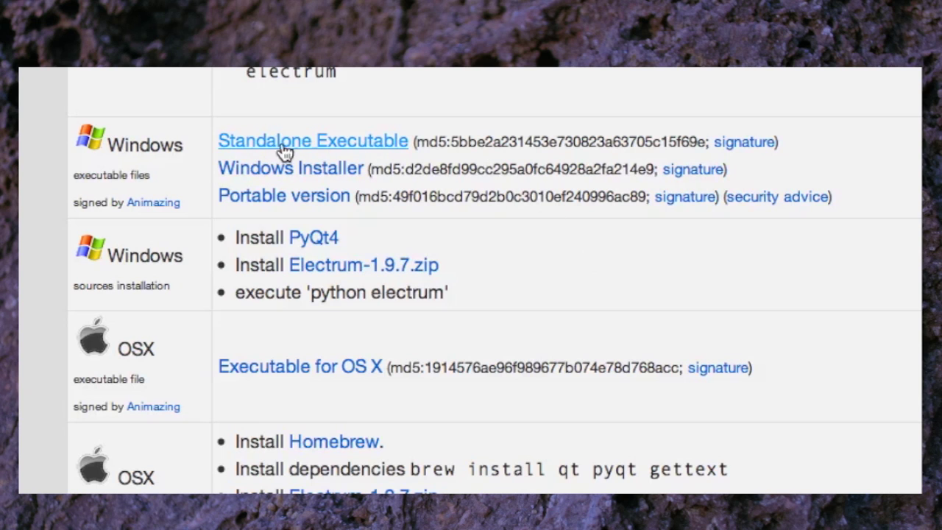
scroll(350, 265, down, 3)
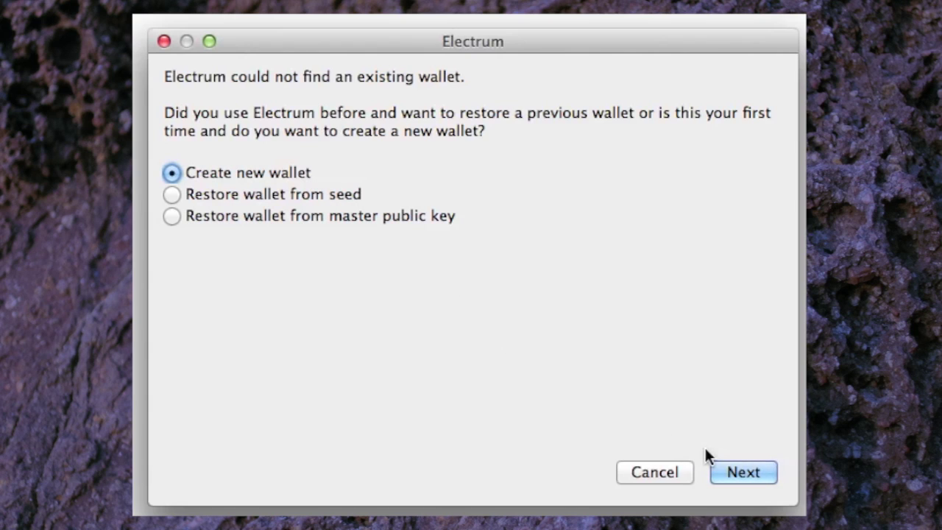
click(752, 470)
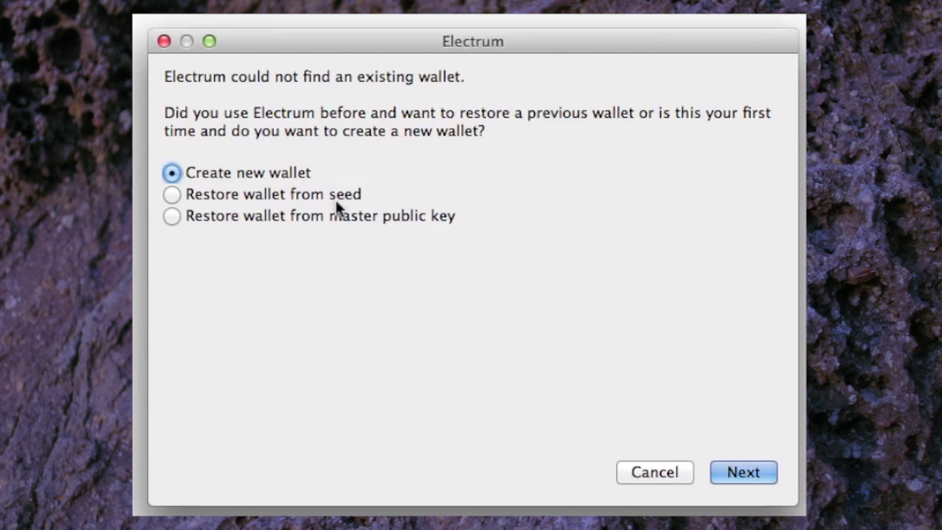
Step: Proceed with 'Create new wallet' to reach the 12-word seed and QR code page
key(Return)
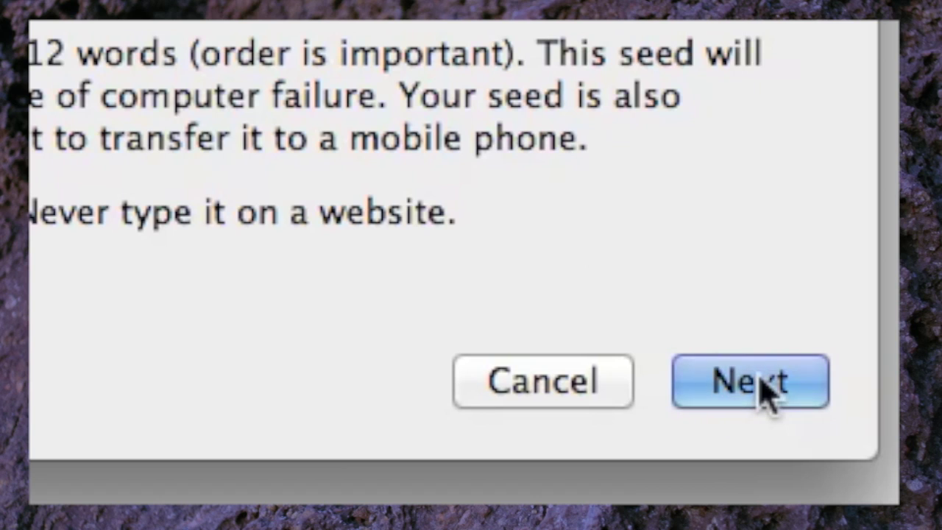
Step: Advance to seed confirmation and retype the wallet's 12-word seed in the confirmation box
click(750, 382)
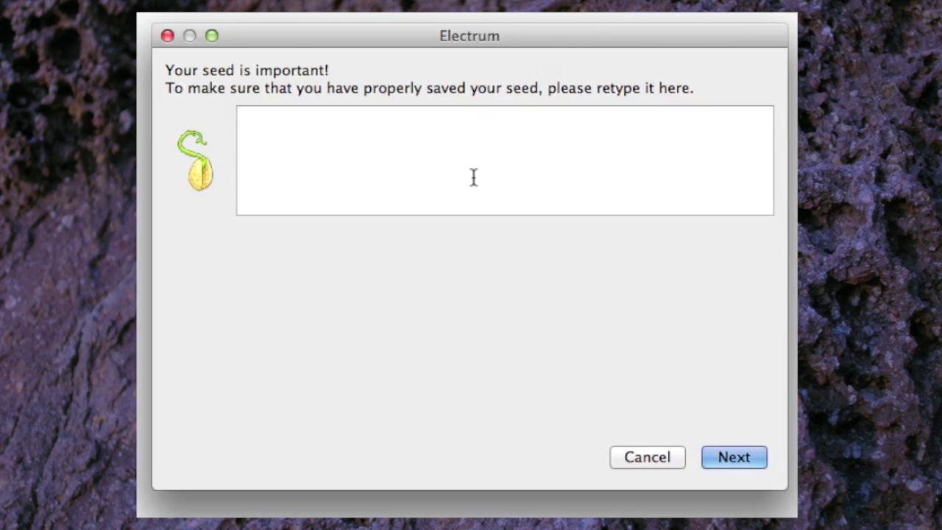
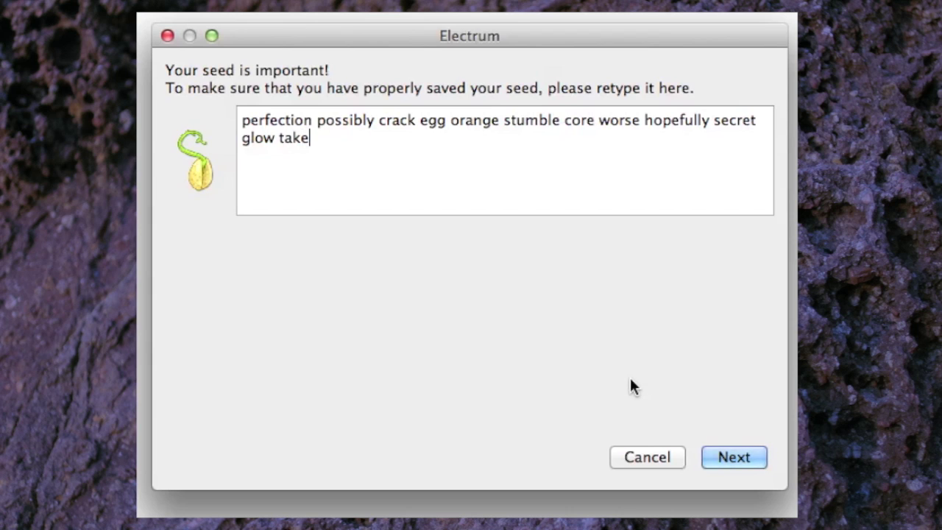
Step: Confirm the retyped seed and keep 'Auto connect' to reach the wallet password page
click(725, 457)
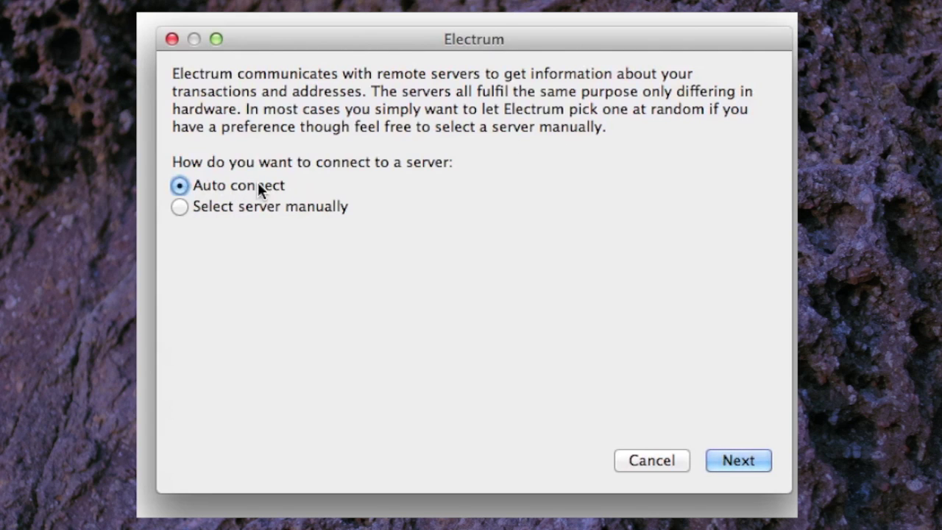
click(741, 462)
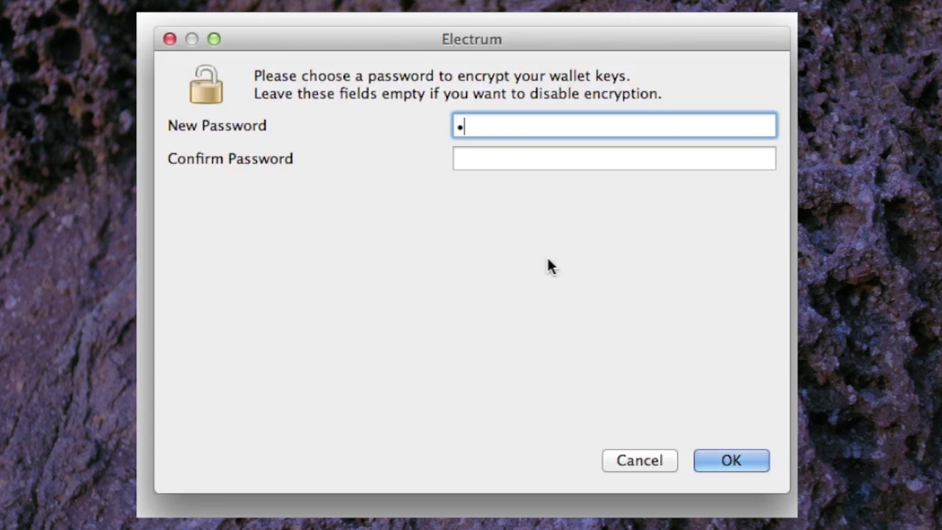
Step: Enter the new wallet password in New Password and Confirm Password, then accept it
text(••••••••••••••)
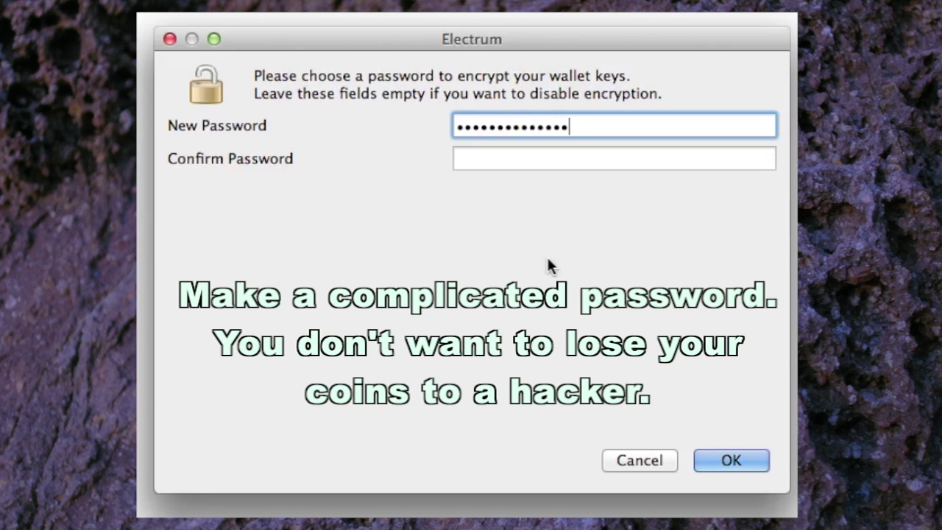
click(461, 162)
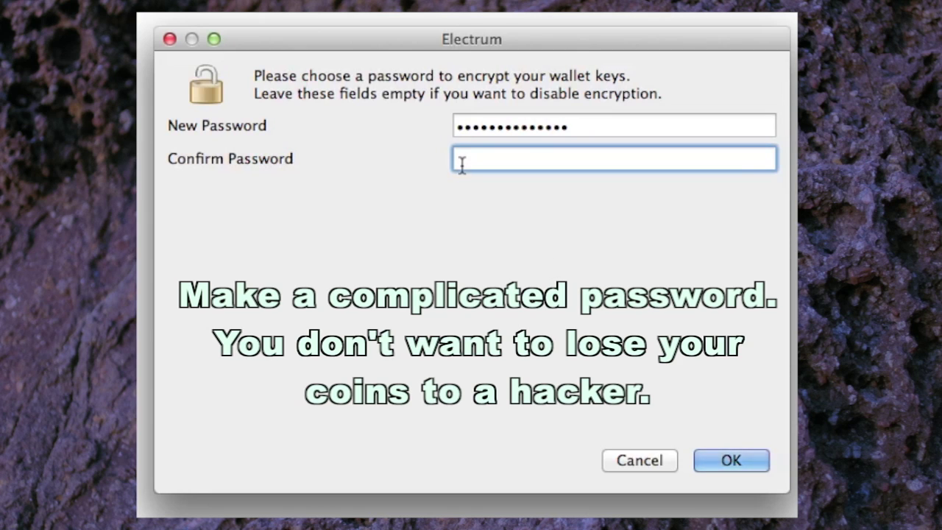
text(••••••••••••••)
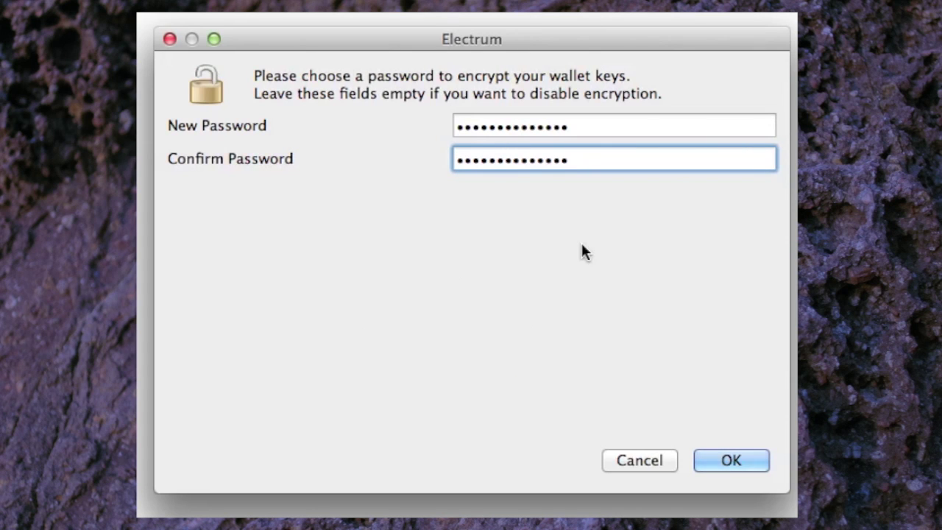
click(732, 460)
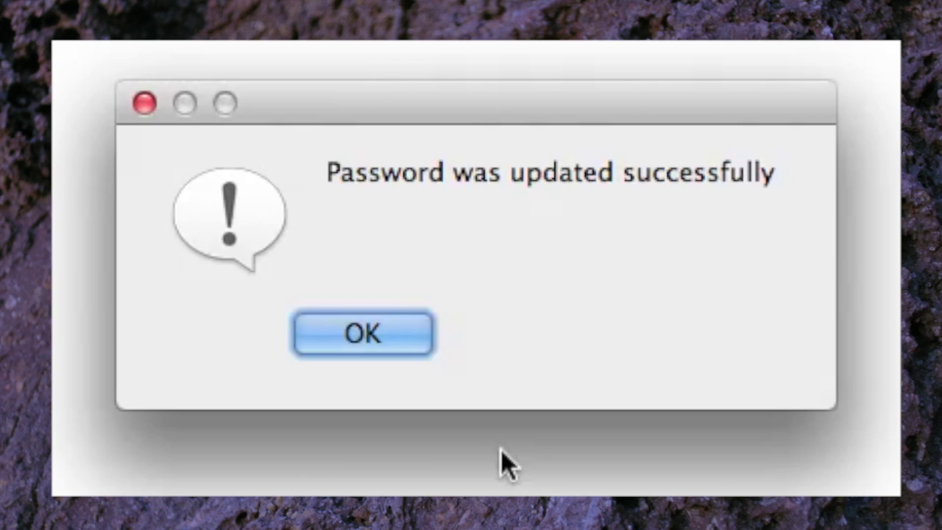
Step: Dismiss the success alert and view the empty History tab showing a 0 BTC balance
click(350, 331)
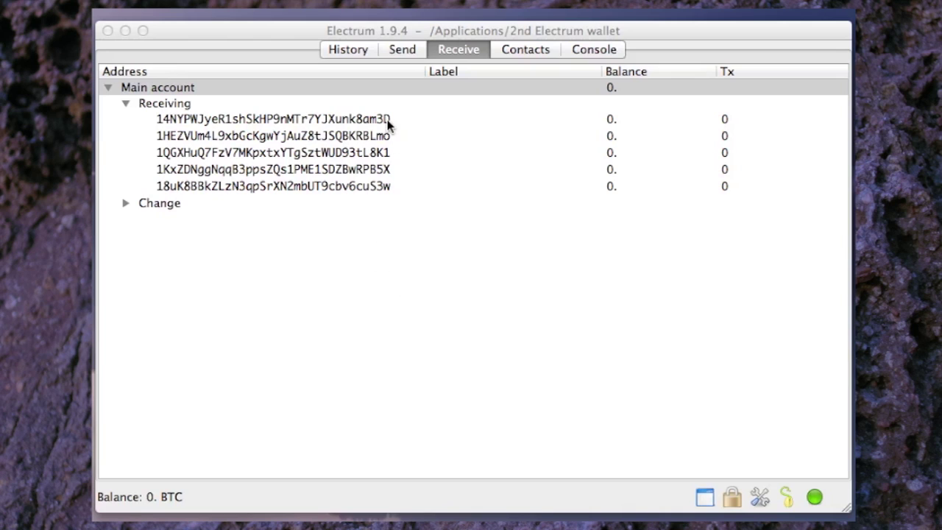
click(343, 51)
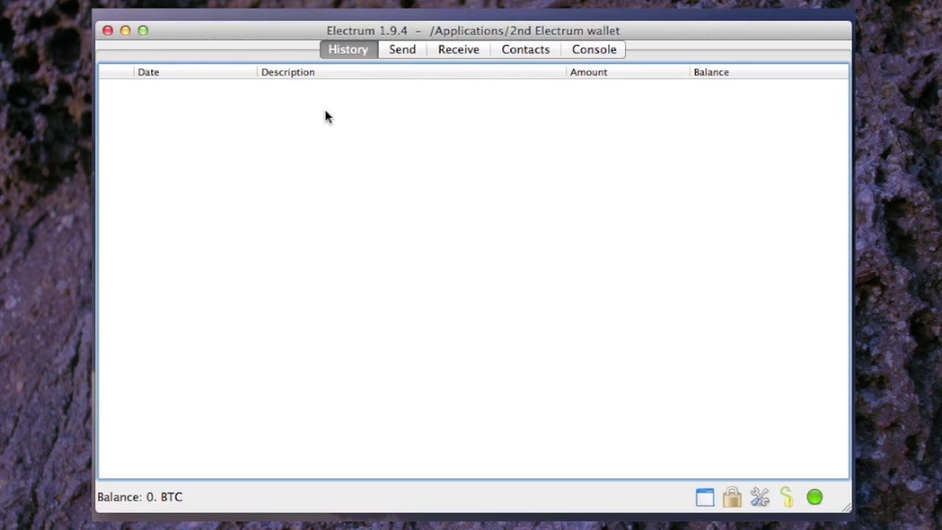
Step: Look over the Send form, then list the Main account's five receiving addresses on Receive
click(405, 51)
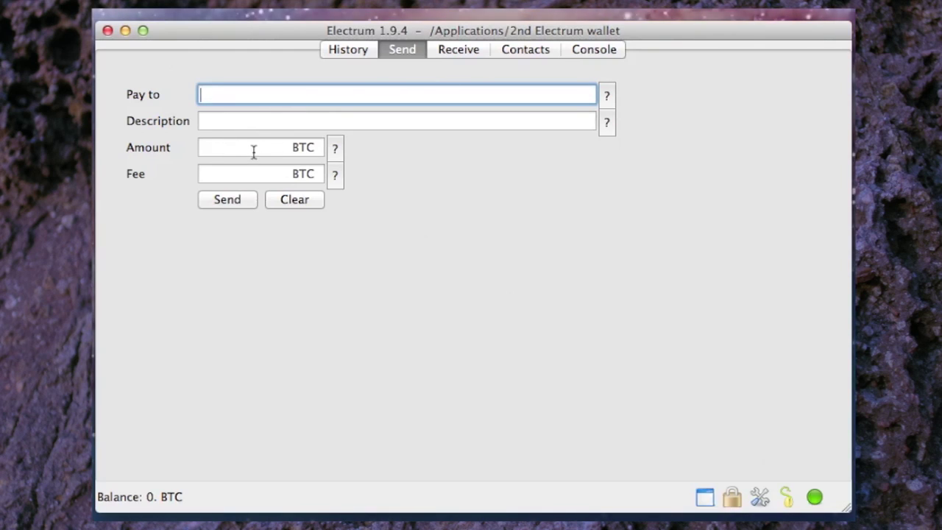
click(458, 51)
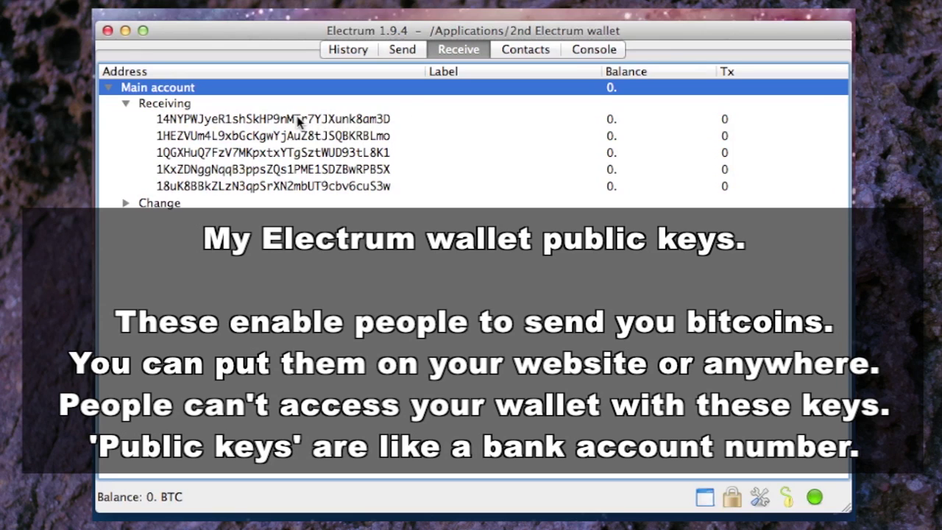
Step: Select the first receiving address on the Receive tab and begin editing its Label cell
click(390, 119)
click(454, 120)
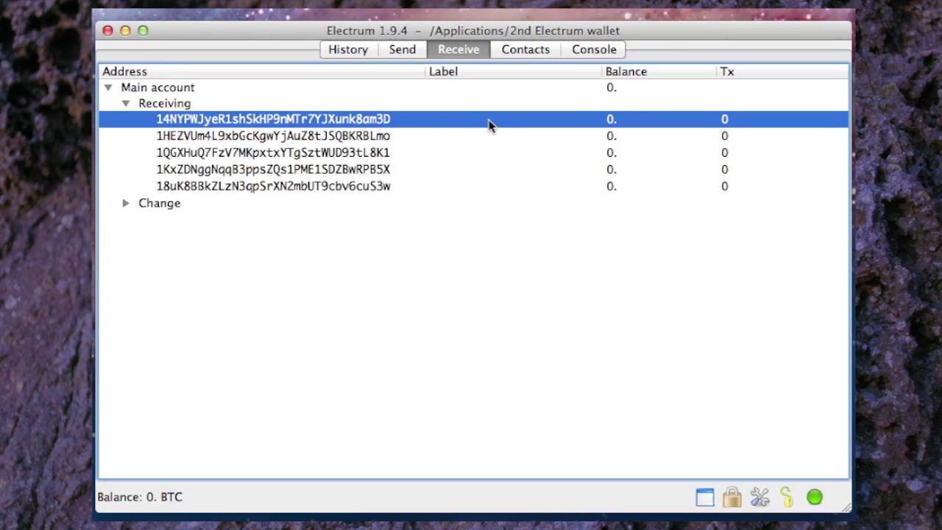
click(480, 119)
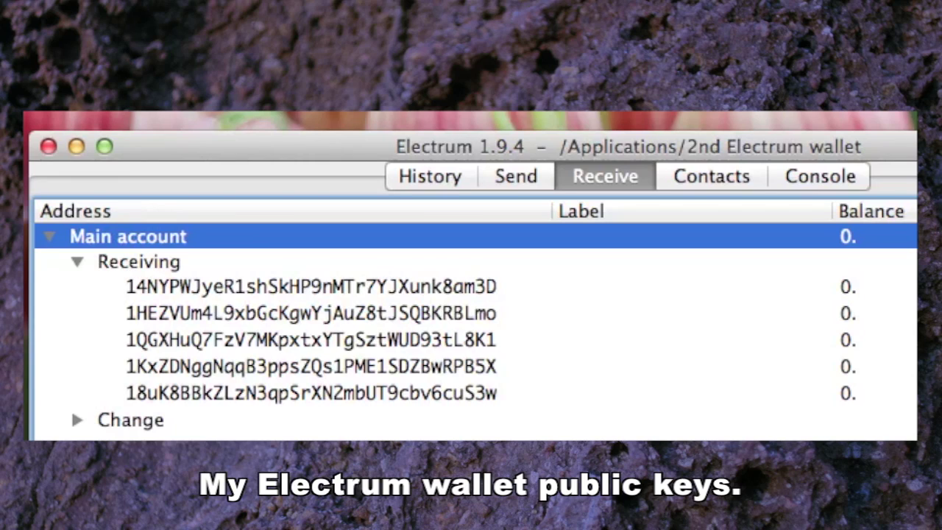
click(418, 289)
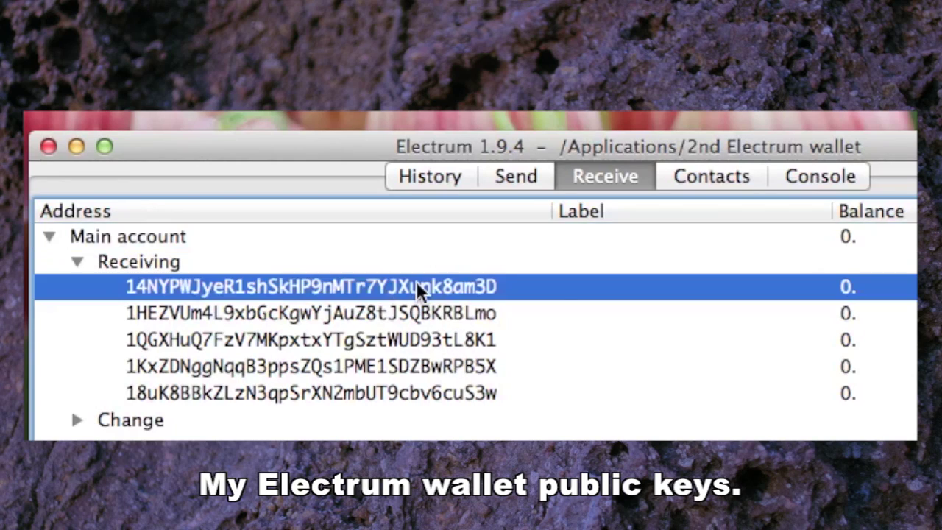
Step: Type 'Donation from Youtube' into the first receiving address's Label cell
double_click(611, 288)
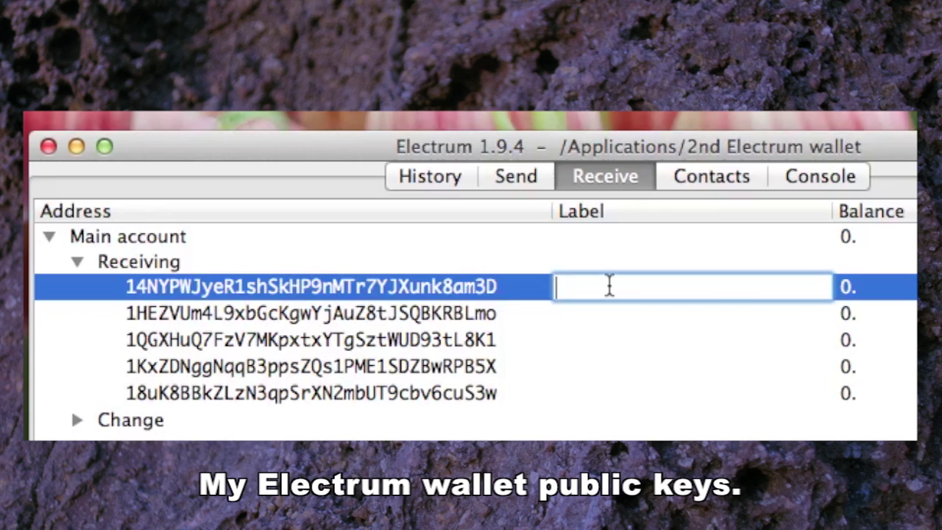
key(Return)
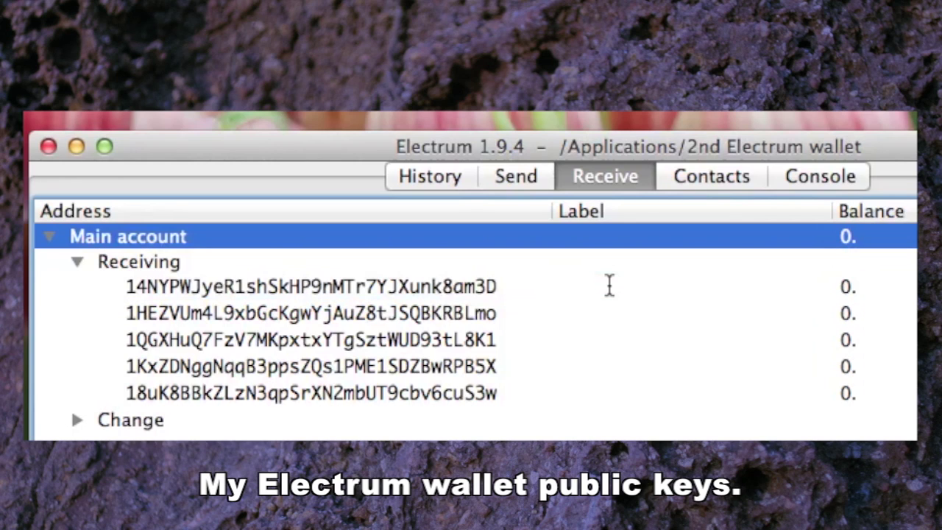
click(551, 291)
double_click(572, 290)
text(Donation from Youtube)
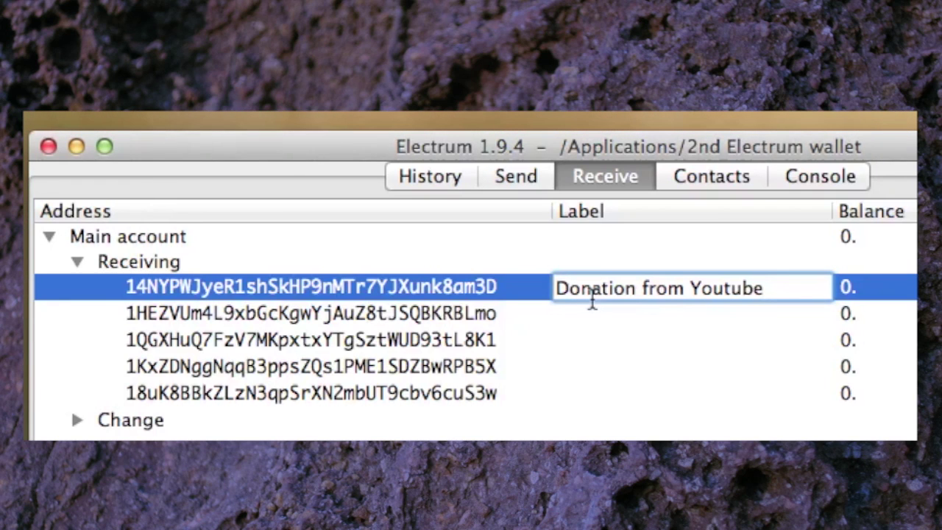
Step: Commit the 'Donation from Youtube' label and open the password dialog from the status-bar lock icon
key(Return)
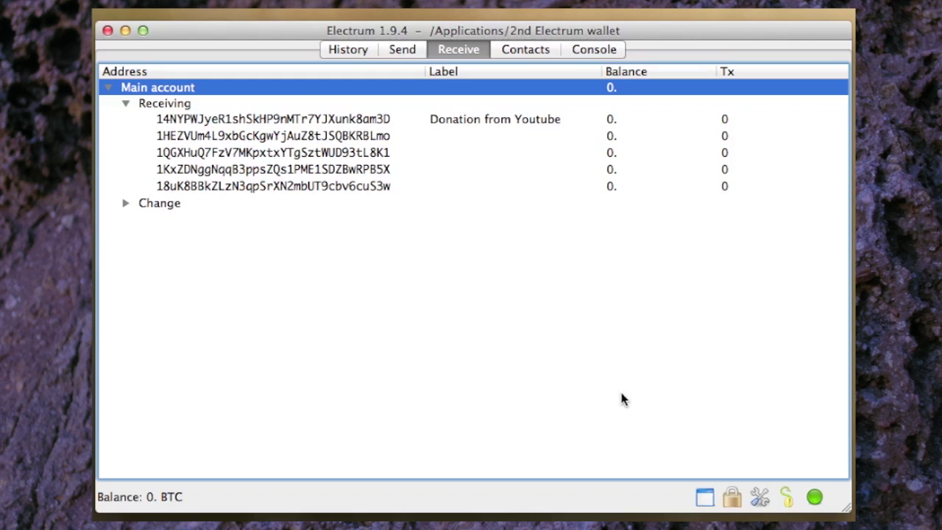
click(734, 498)
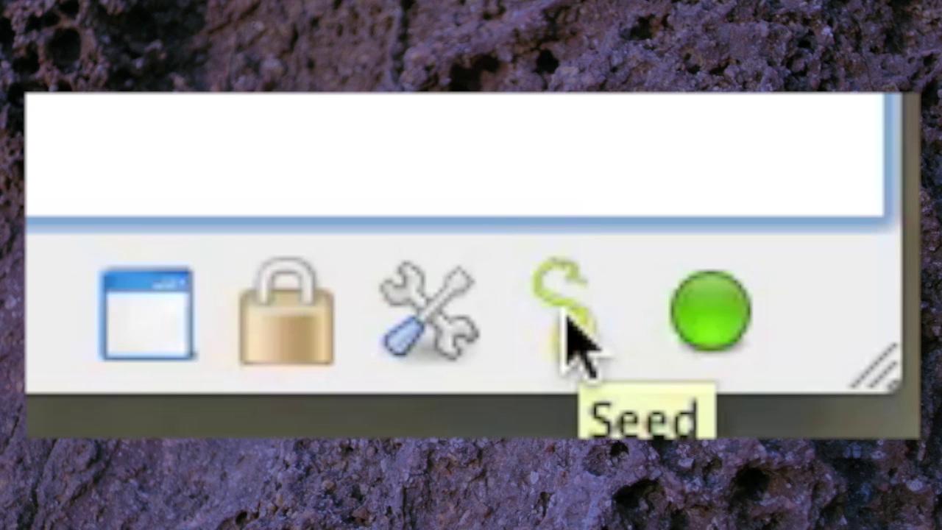
Step: Enter the wallet password to display Electrum's 12-word generation seed and its QR code
click(564, 312)
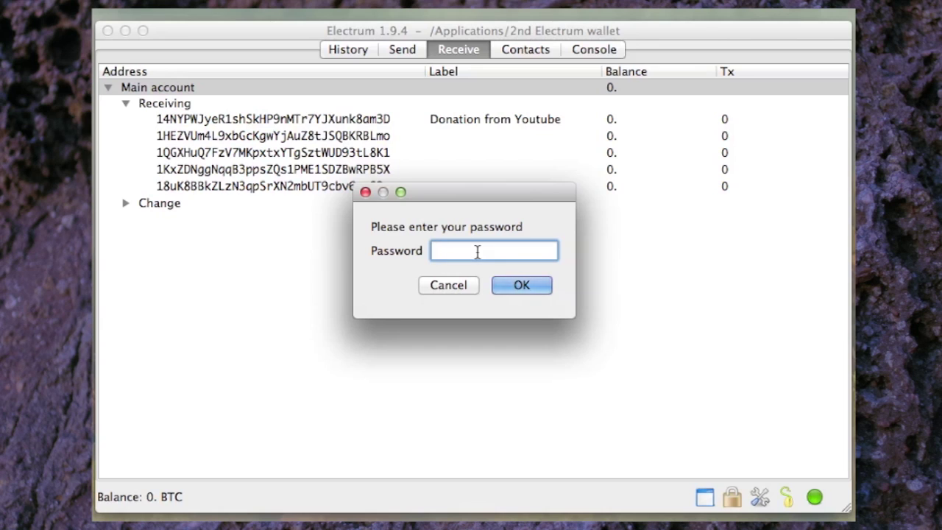
text(******)
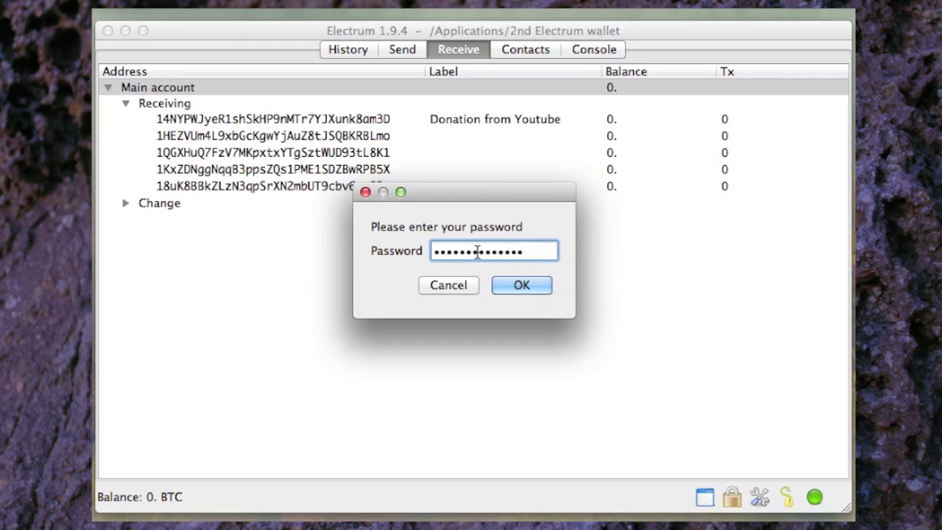
click(522, 286)
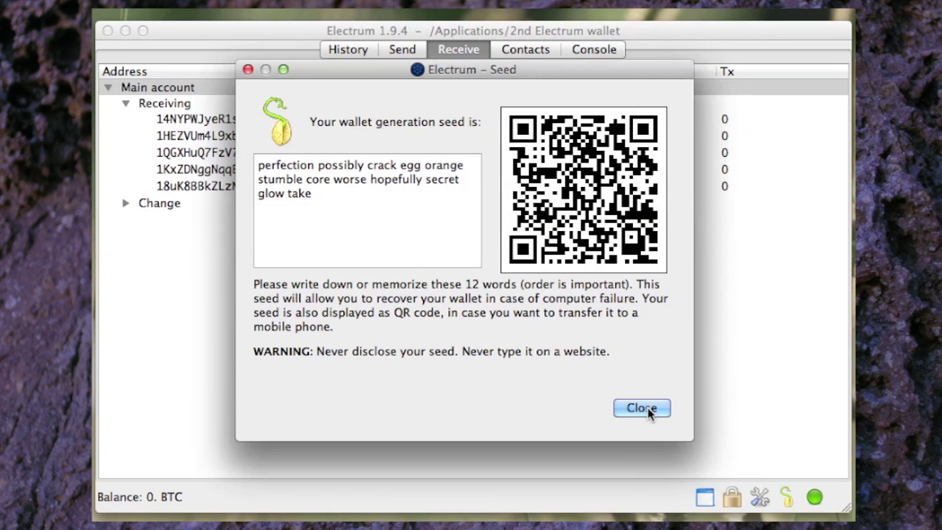
Step: Close Electrum's Seed dialog, leaving Mycelium's 2.37037451 BTC balance in view
click(648, 411)
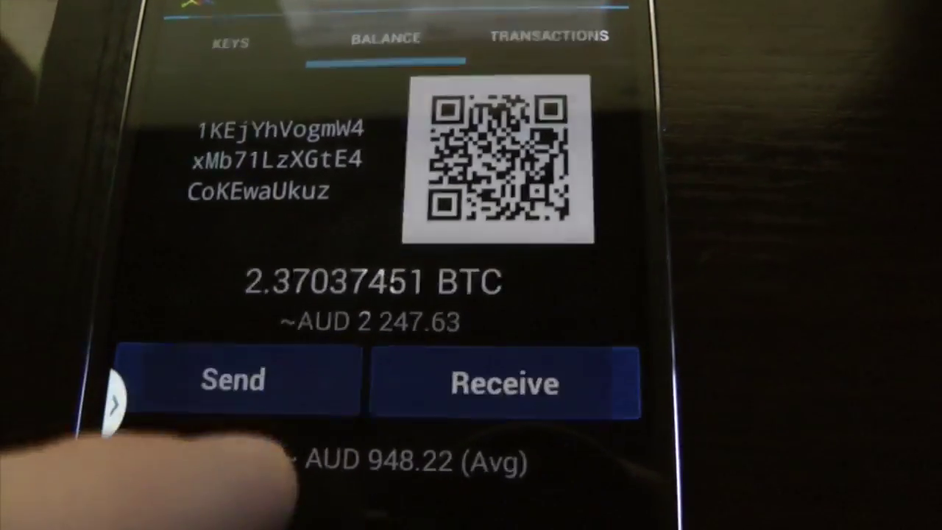
Step: Start a Mycelium payment to the pasted Electrum address for 1.00 AUD (0.00105461 BTC)
click(280, 372)
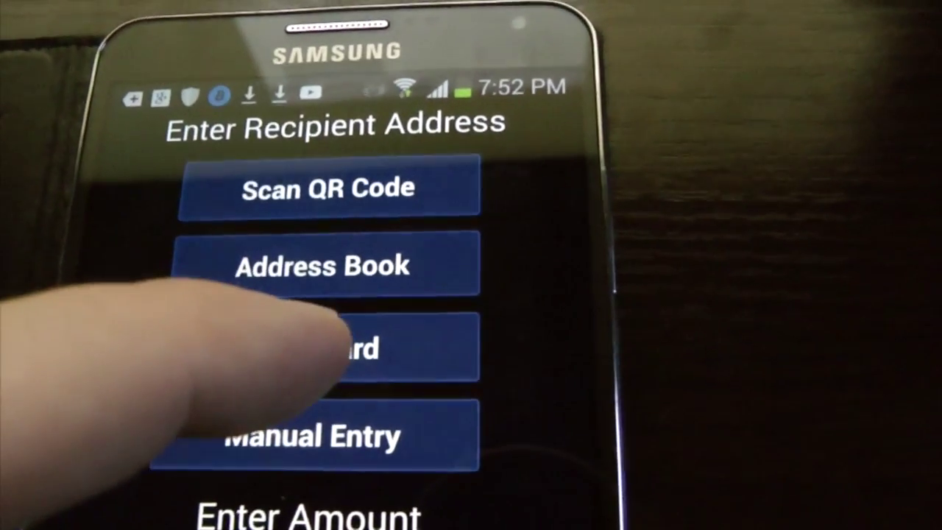
click(317, 282)
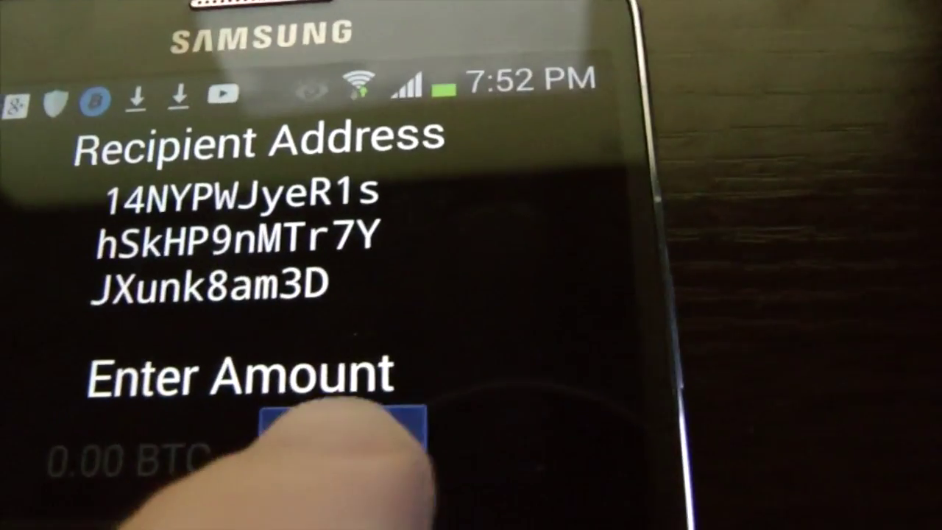
click(342, 427)
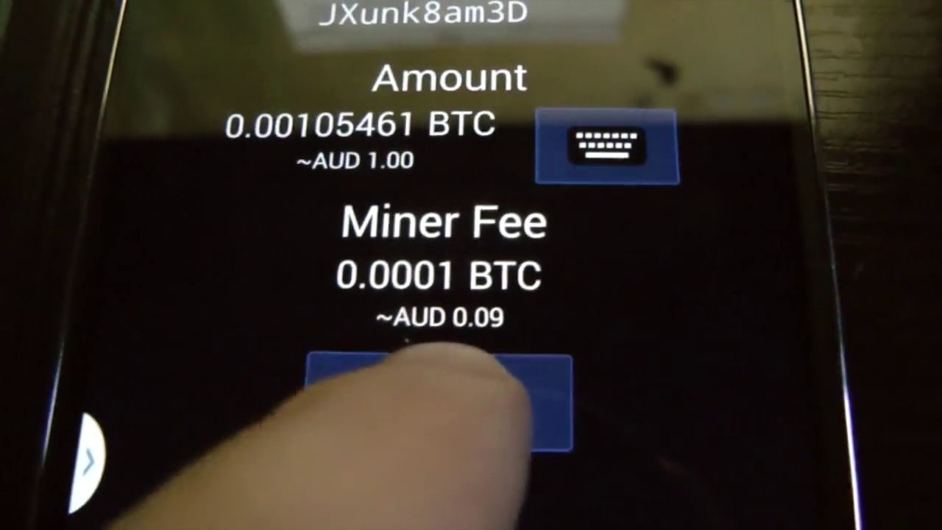
Step: Send the 0.00105461 BTC donation from Mycelium, moving on to PIN confirmation
click(435, 364)
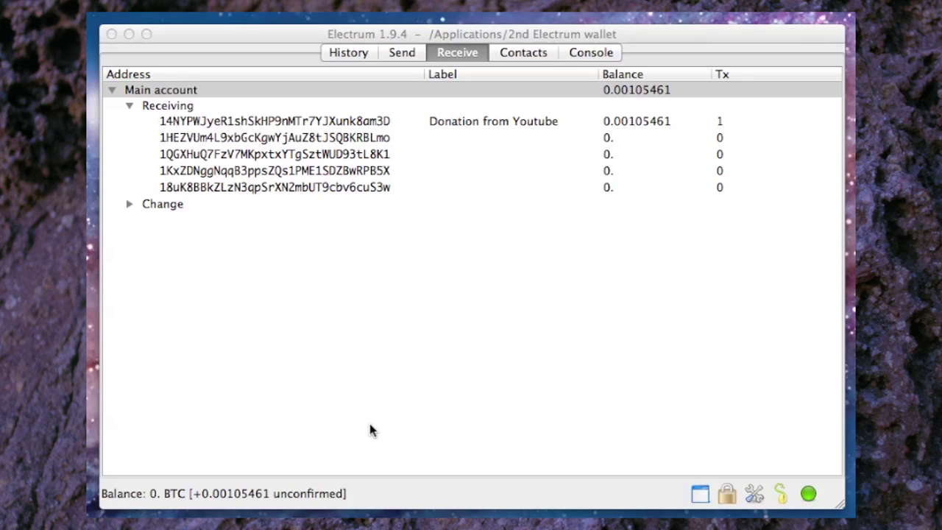
Step: Show Electrum's History listing the pending +0.00105461 BTC 'Donation from Youtube'
click(348, 53)
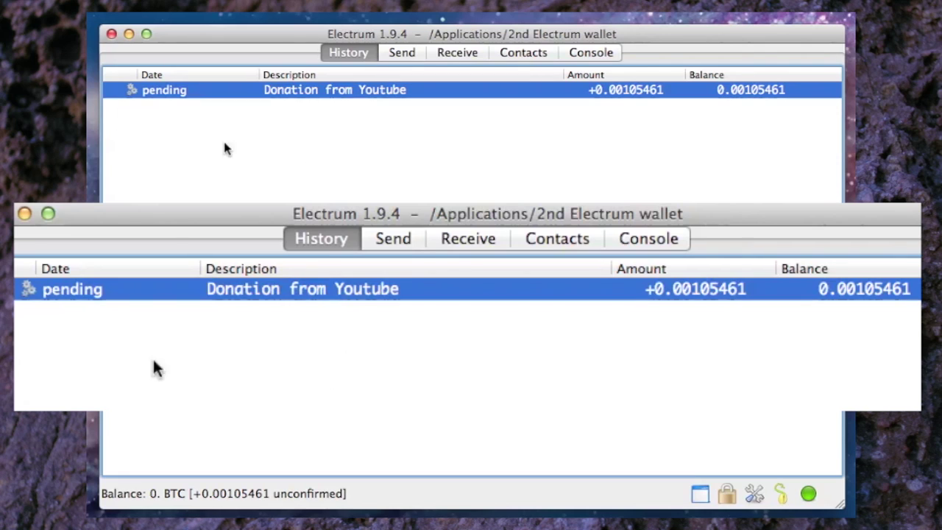